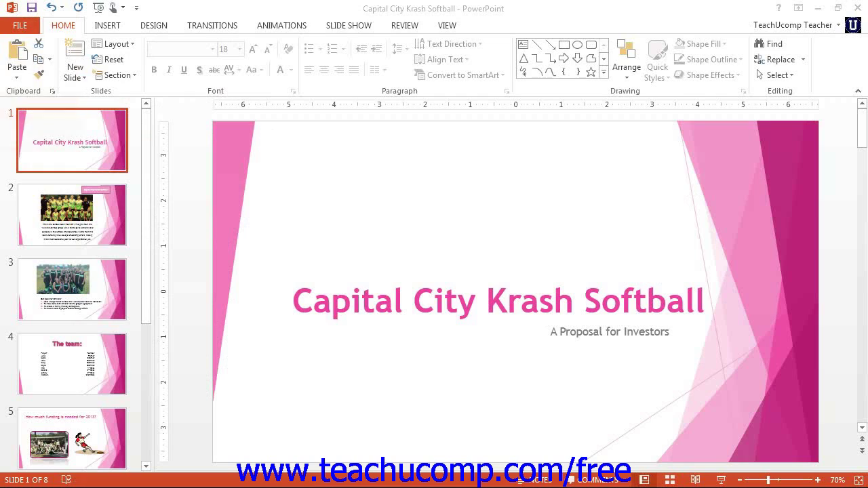
Step: Open the print settings for the presentation, zoom the preview out to 48%, and fit it back to the page
{"action": "left_click", "coordinate": [20, 25]}
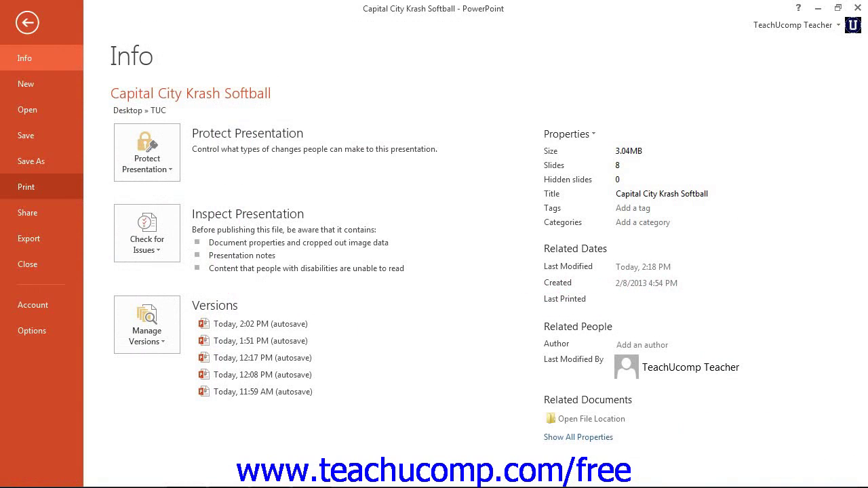
{"action": "left_click", "coordinate": [42, 187]}
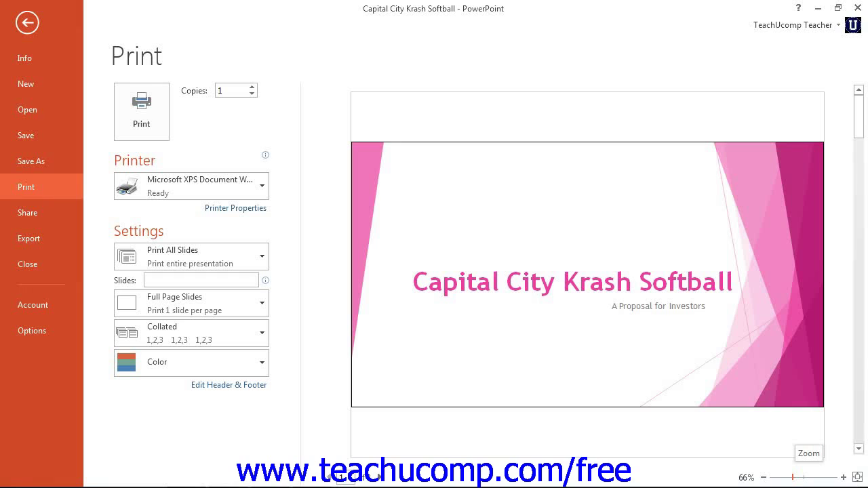
{"action": "mouse_move", "coordinate": [792, 478]}
{"action": "left_mouse_down"}
{"action": "mouse_move", "coordinate": [803, 478]}
{"action": "mouse_move", "coordinate": [786, 478]}
{"action": "left_mouse_up"}
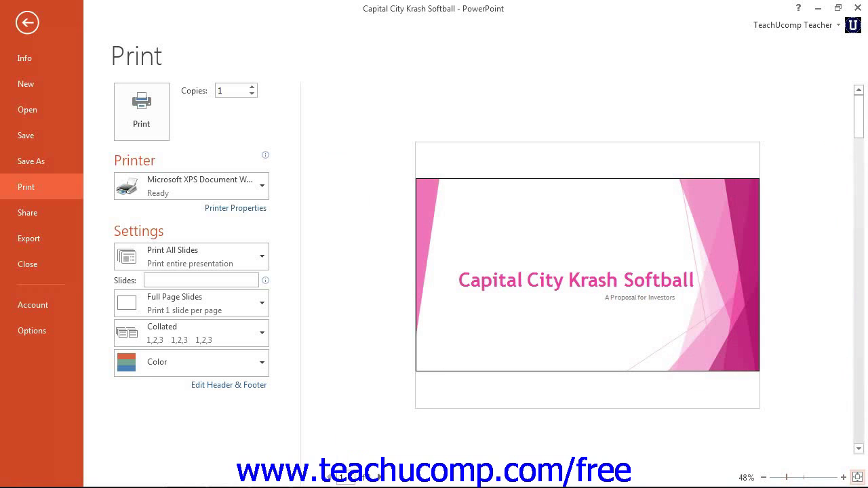
{"action": "left_click", "coordinate": [857, 477]}
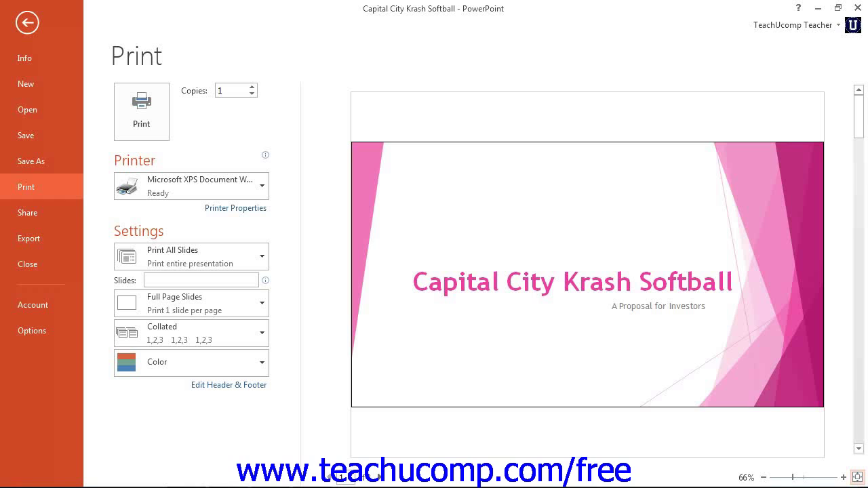
Step: Page forward through the print preview to slide 4 and go back to slide 3
{"action": "left_click", "coordinate": [378, 477]}
{"action": "left_click", "coordinate": [378, 478]}
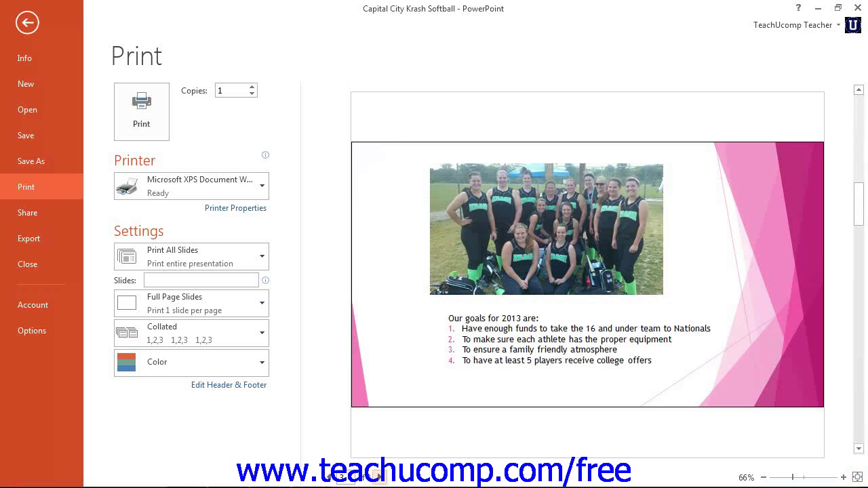
{"action": "left_click", "coordinate": [378, 478]}
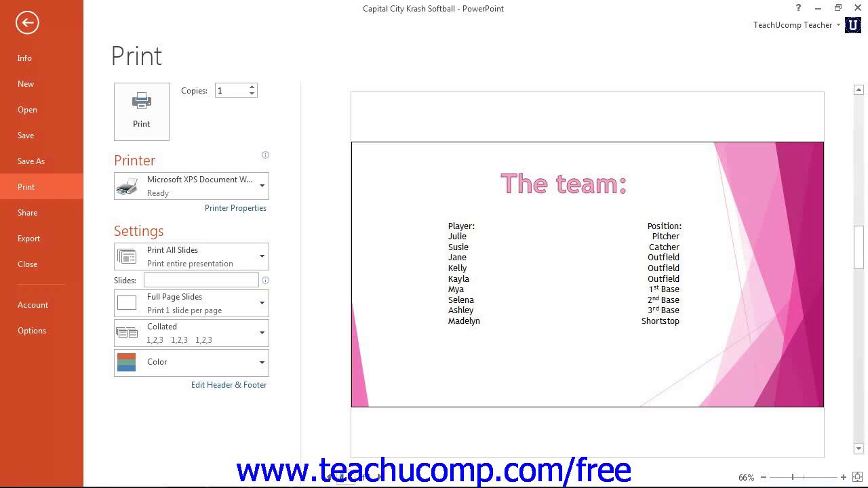
{"action": "left_click", "coordinate": [329, 478]}
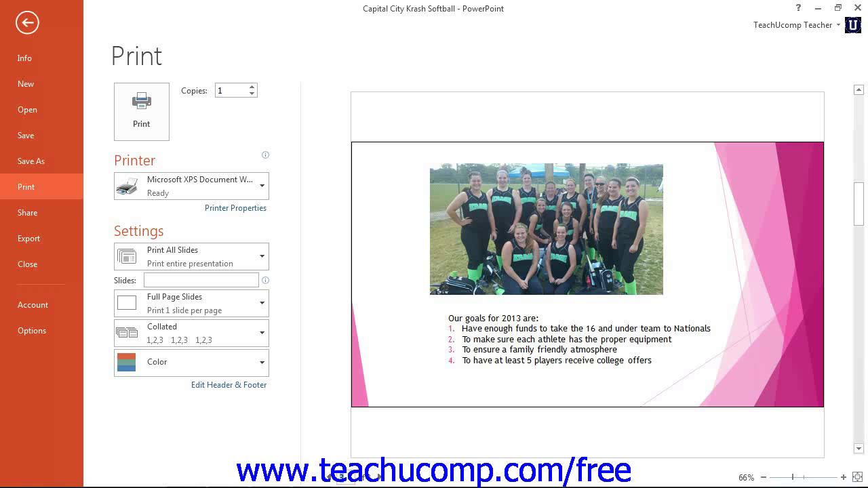
Step: Set the number of copies to 5 and choose Microsoft XPS Document Writer as the printer
{"action": "left_click", "coordinate": [252, 87]}
{"action": "left_click", "coordinate": [252, 87]}
{"action": "left_click", "coordinate": [251, 87]}
{"action": "left_click", "coordinate": [251, 86]}
{"action": "left_click", "coordinate": [196, 186]}
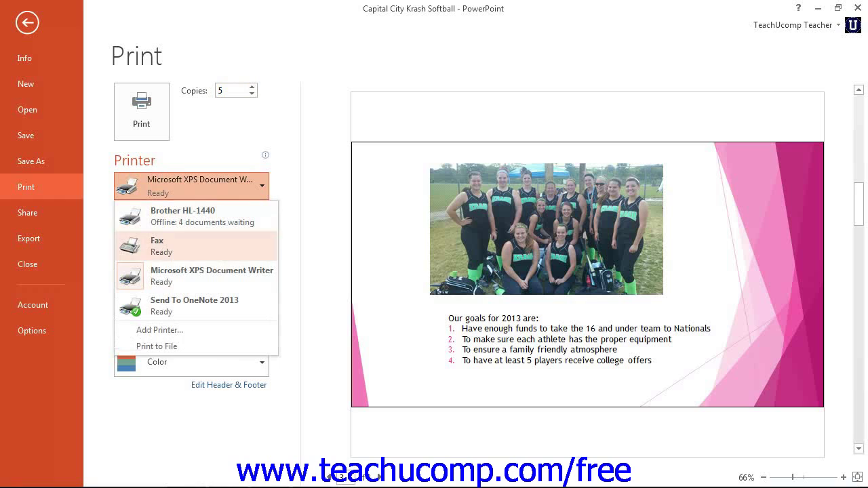
{"action": "left_click", "coordinate": [203, 276]}
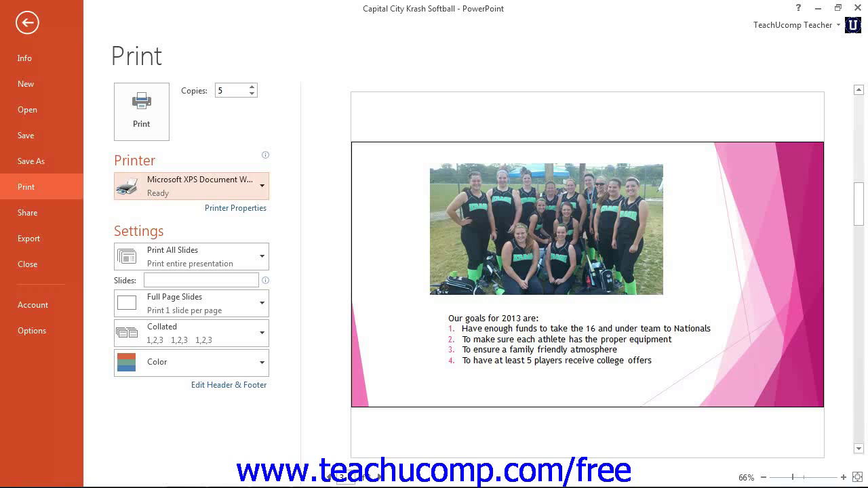
Step: Try a custom print range with slides 1-8 and with slides 1,5,7, and clear the entry
{"action": "left_click", "coordinate": [203, 257]}
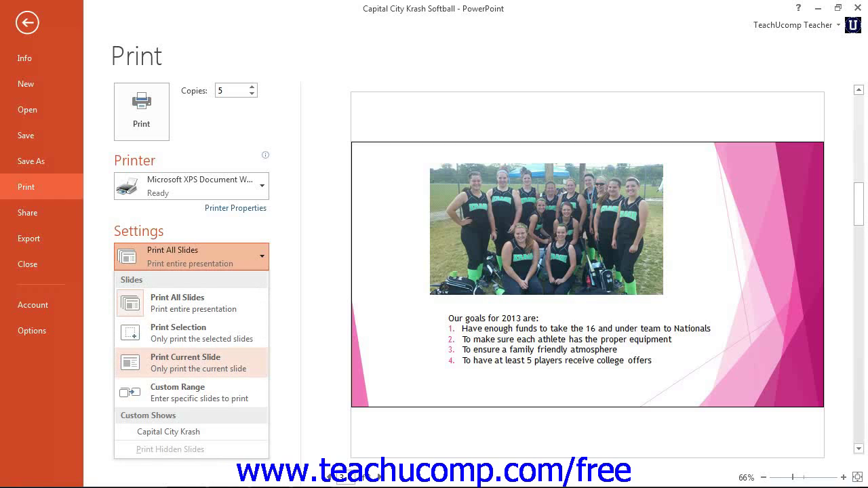
{"action": "left_click", "coordinate": [191, 392]}
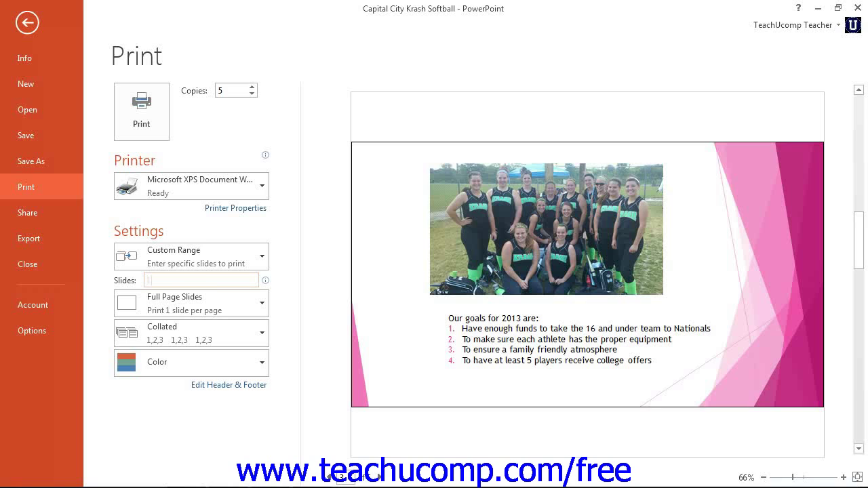
{"action": "type", "text": "1-8"}
{"action": "key", "text": "BackSpace"}
{"action": "key", "text": "BackSpace"}
{"action": "type", "text": ",5,7"}
{"action": "key", "text": "BackSpace"}
{"action": "key", "text": "BackSpace"}
{"action": "key", "text": "BackSpace"}
{"action": "key", "text": "BackSpace"}
{"action": "key", "text": "BackSpace"}
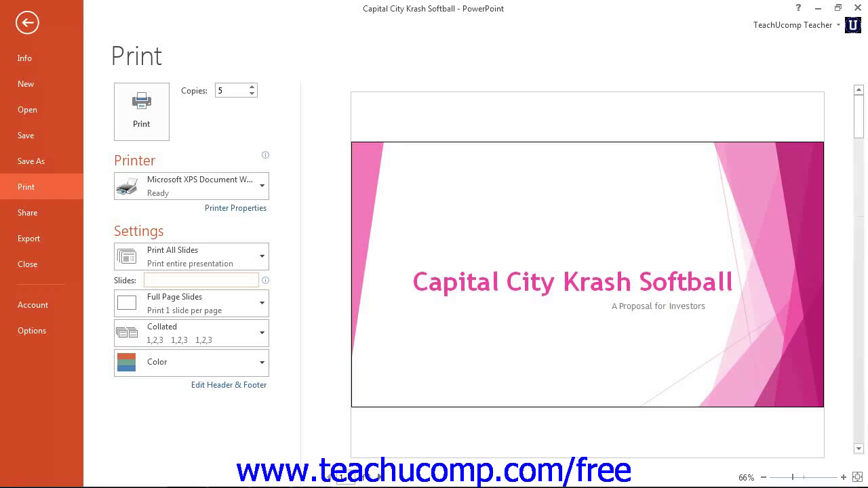
Step: Try the combined slide range 1-3,8, check the hint on the entry format, and clear the range again
{"action": "type", "text": "1-3,8"}
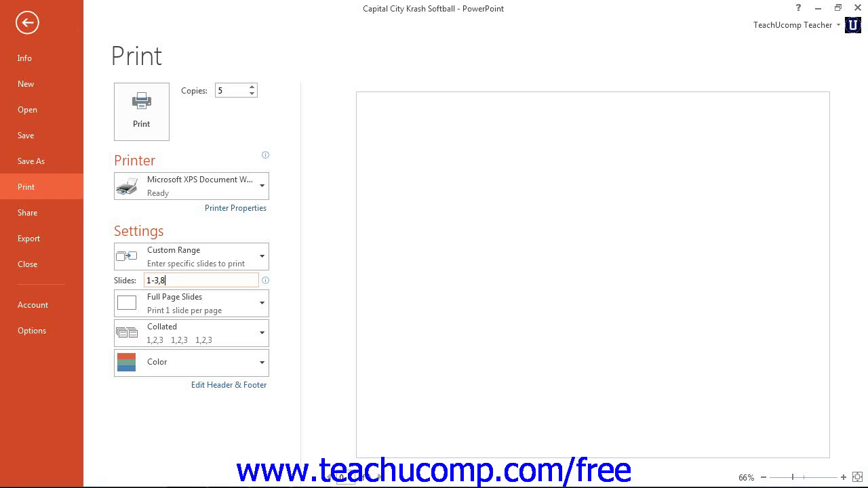
{"action": "mouse_move", "coordinate": [265, 280]}
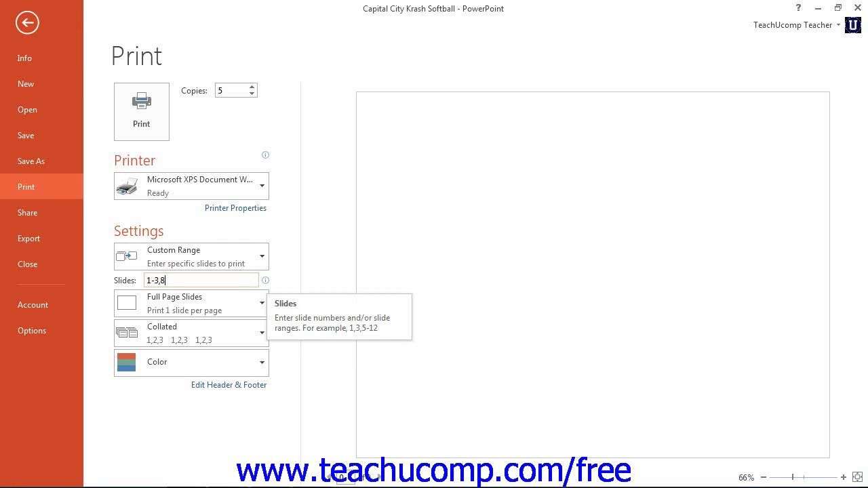
{"action": "key", "text": "BackSpace"}
{"action": "key", "text": "BackSpace"}
{"action": "key", "text": "BackSpace"}
{"action": "key", "text": "BackSpace"}
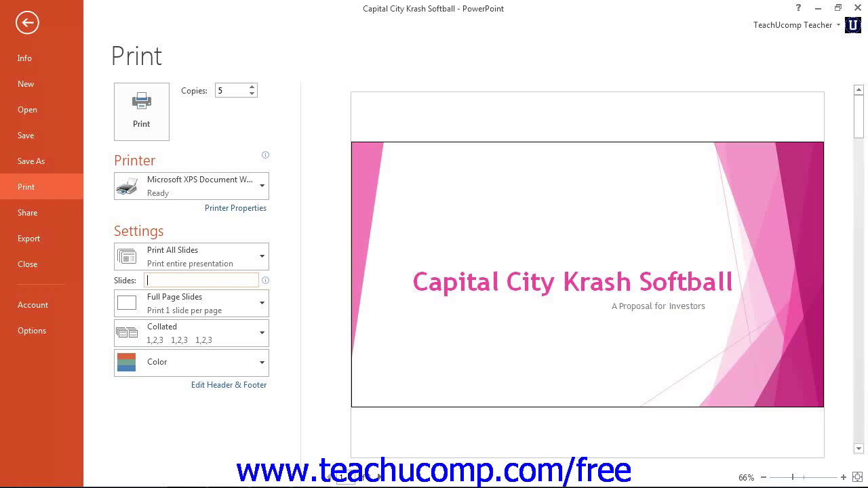
{"action": "key", "text": "Tab"}
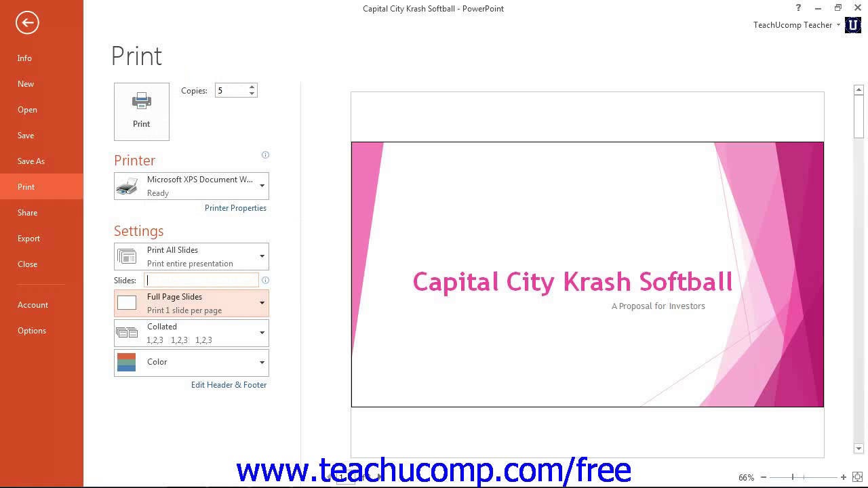
Step: Examine the page layout, collation and color options for the printout, and keep Color as the color mode
{"action": "left_click", "coordinate": [190, 303]}
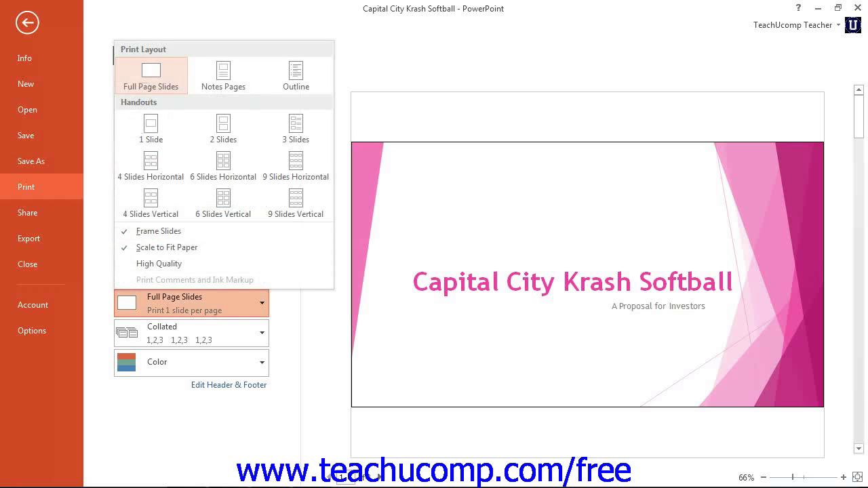
{"action": "key", "text": "Escape"}
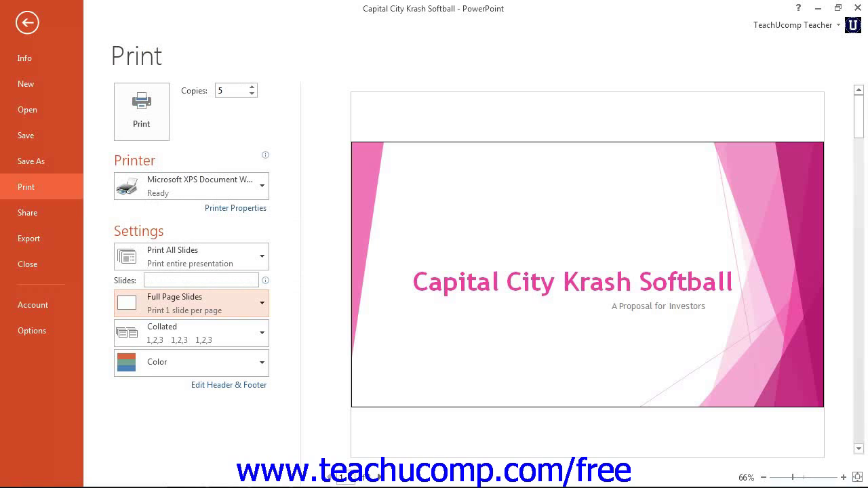
{"action": "left_click", "coordinate": [191, 332]}
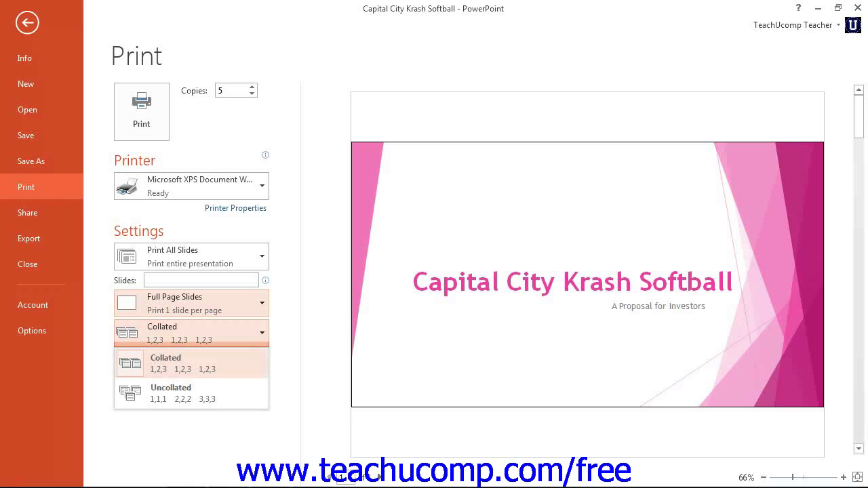
{"action": "key", "text": "Escape"}
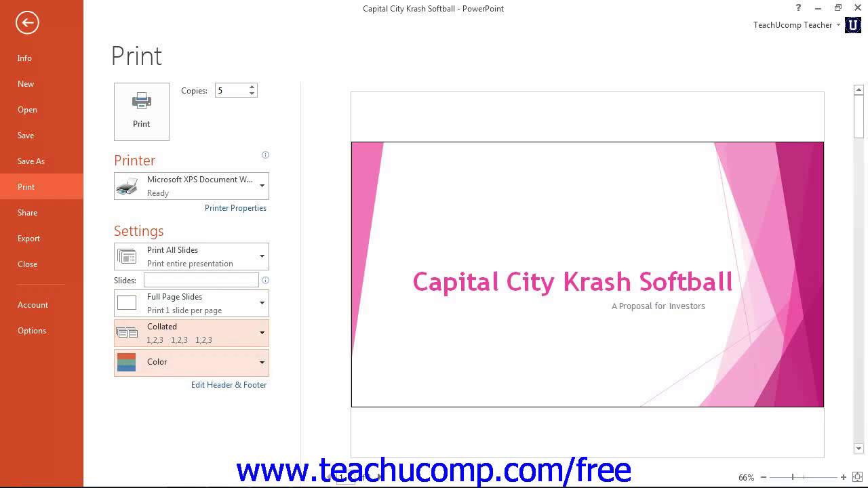
{"action": "left_click", "coordinate": [191, 363]}
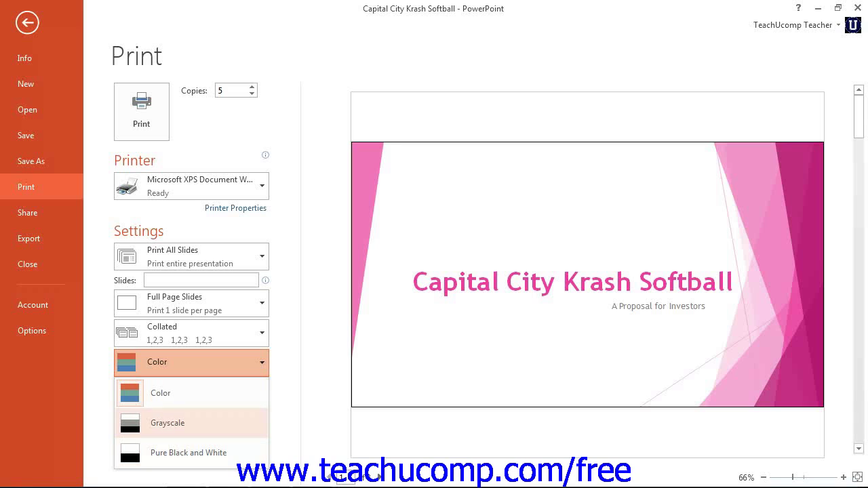
{"action": "left_click", "coordinate": [191, 394]}
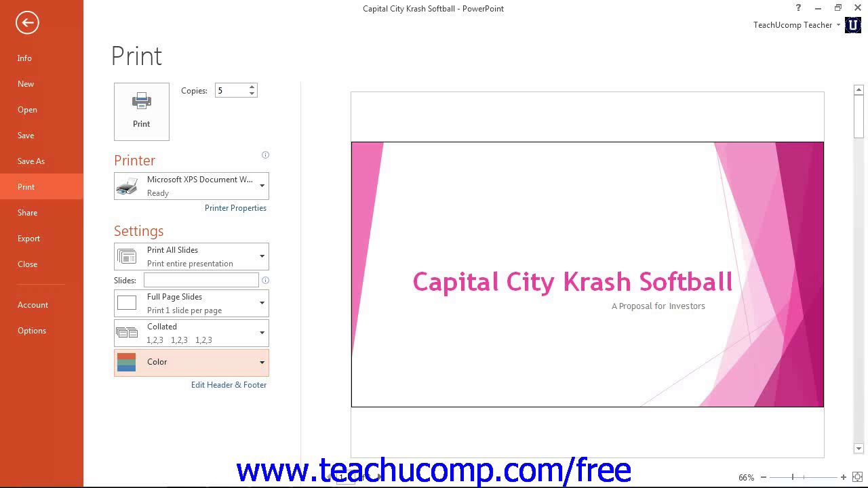